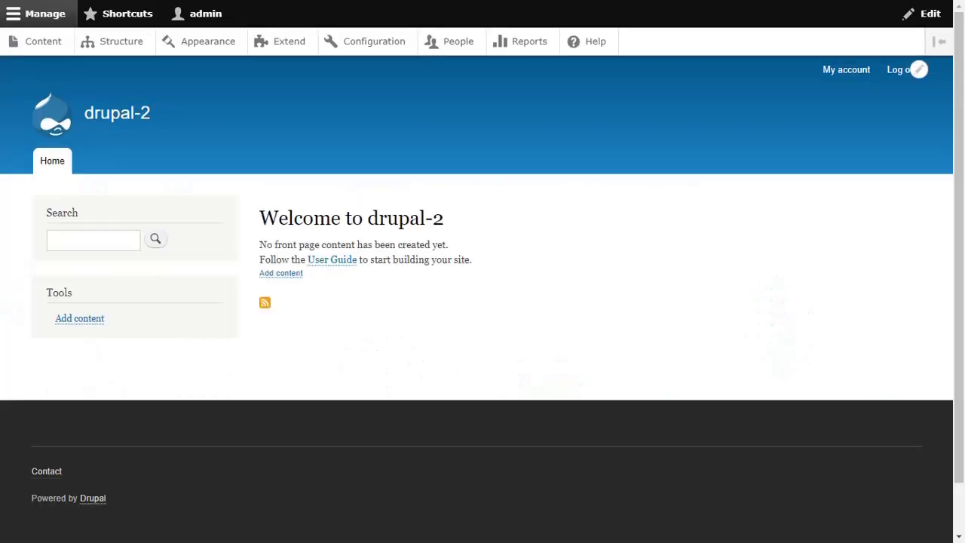
Step: Open the Extend module list and start installing a new module
{"action": "left_click", "coordinate": [283, 45]}
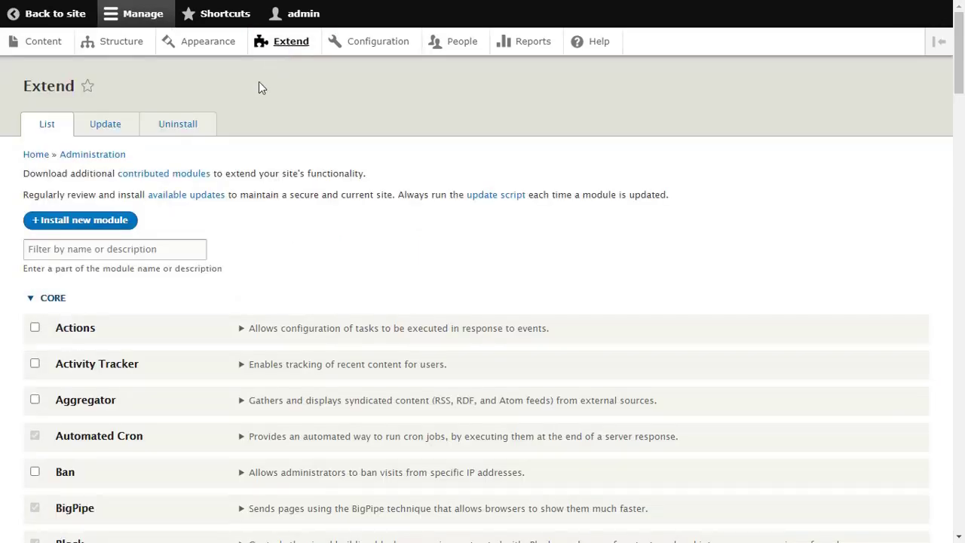
{"action": "left_click", "coordinate": [107, 220]}
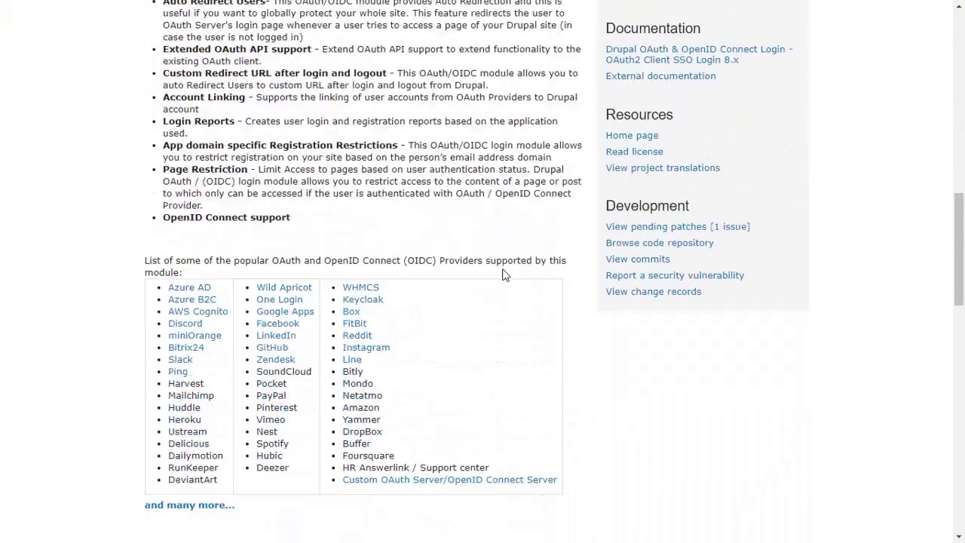
Step: Download the 8.x-3.33 zip from the OAuth client project's Downloads section
{"action": "scroll", "coordinate": [505, 275], "scroll_direction": "down", "scroll_amount": 3}
{"action": "scroll", "coordinate": [504, 273], "scroll_direction": "down", "scroll_amount": 5}
{"action": "scroll", "coordinate": [504, 274], "scroll_direction": "down", "scroll_amount": 3}
{"action": "scroll", "coordinate": [497, 287], "scroll_direction": "down", "scroll_amount": 1}
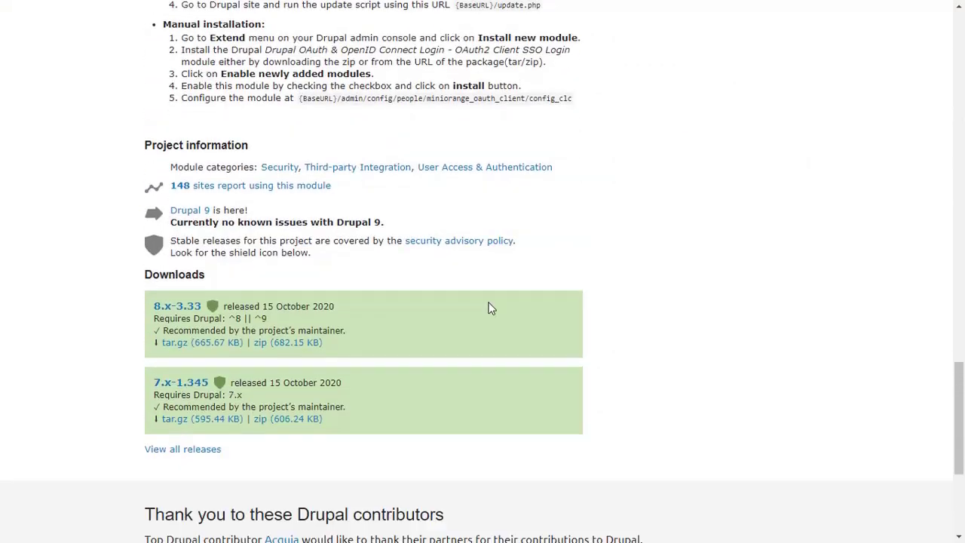
{"action": "scroll", "coordinate": [488, 307], "scroll_direction": "down", "scroll_amount": 1}
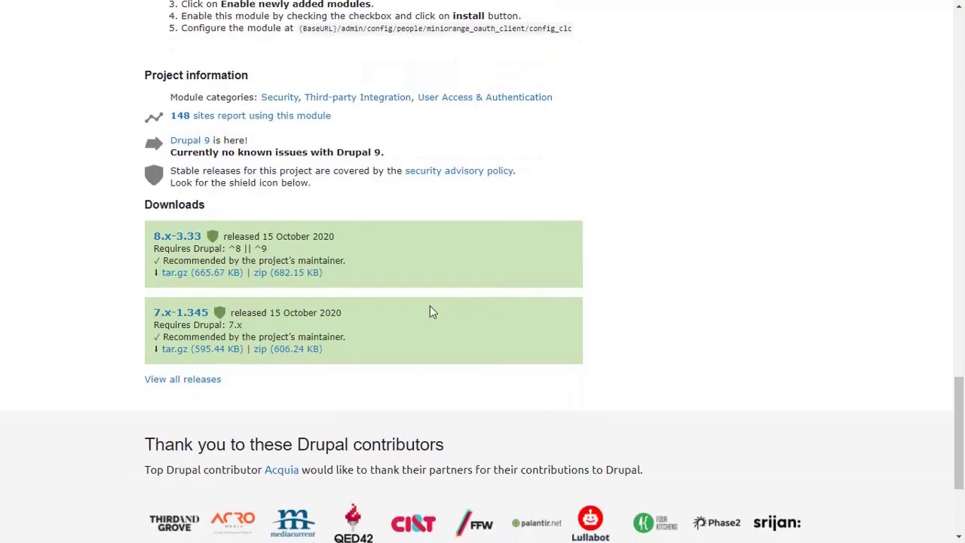
{"action": "left_click", "coordinate": [261, 274]}
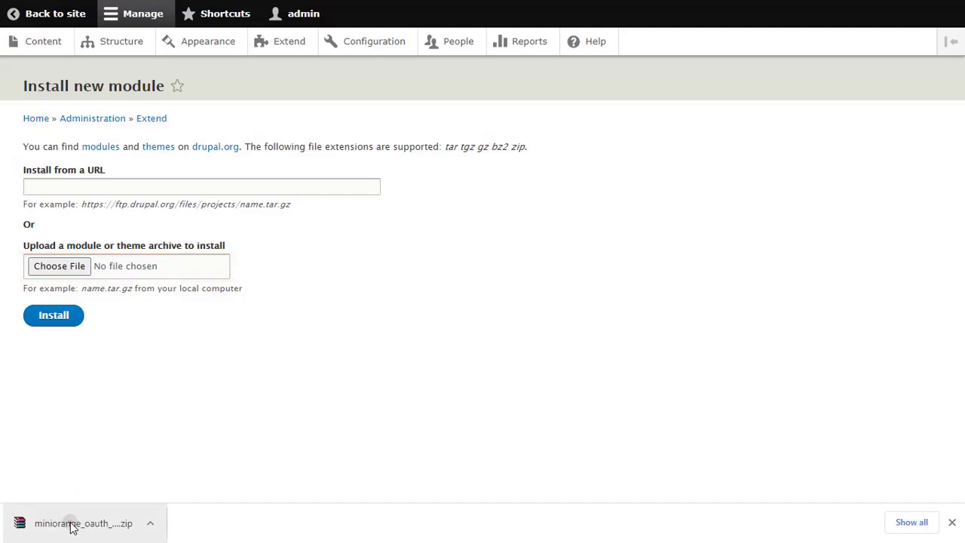
Step: Attach the miniorange_oauth_client 8.x-3.33 zip on Install new module and install it
{"action": "left_click_drag", "start_coordinate": [73, 526], "coordinate": [150, 266]}
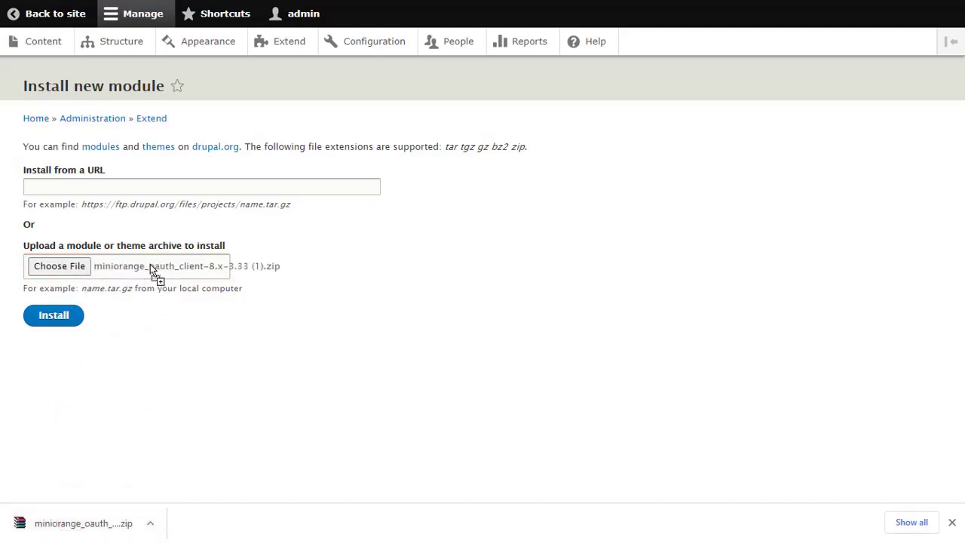
{"action": "left_click", "coordinate": [66, 319]}
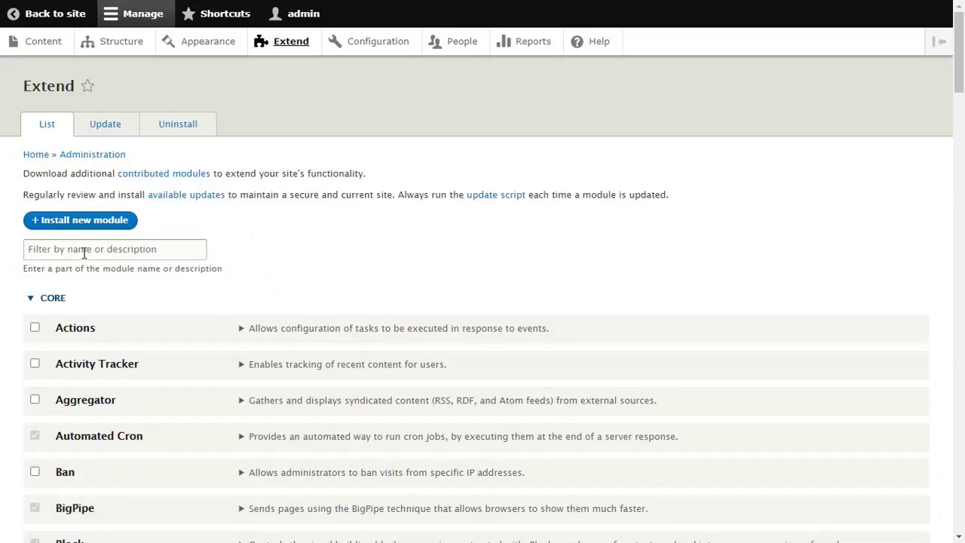
Step: Filter modules for 'miniorange OAuth Client', tick it, and install it
{"action": "left_click", "coordinate": [83, 253]}
{"action": "type", "text": "miniorange OAut"}
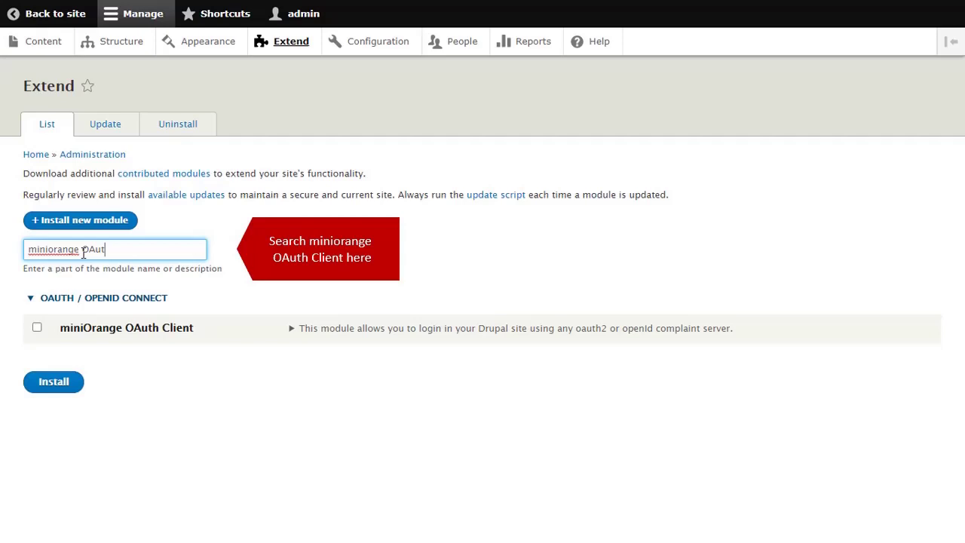
{"action": "type", "text": "h Client"}
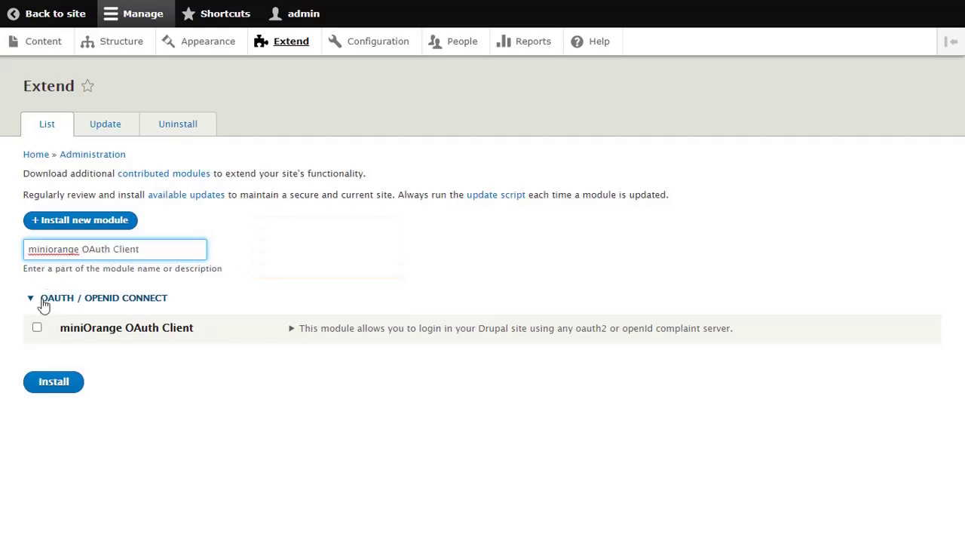
{"action": "left_click", "coordinate": [37, 327]}
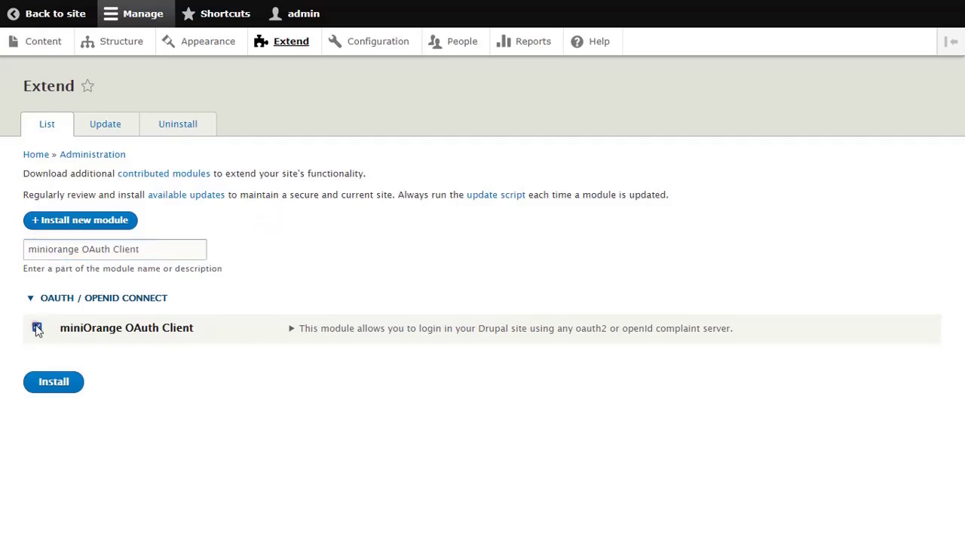
{"action": "left_click", "coordinate": [48, 385]}
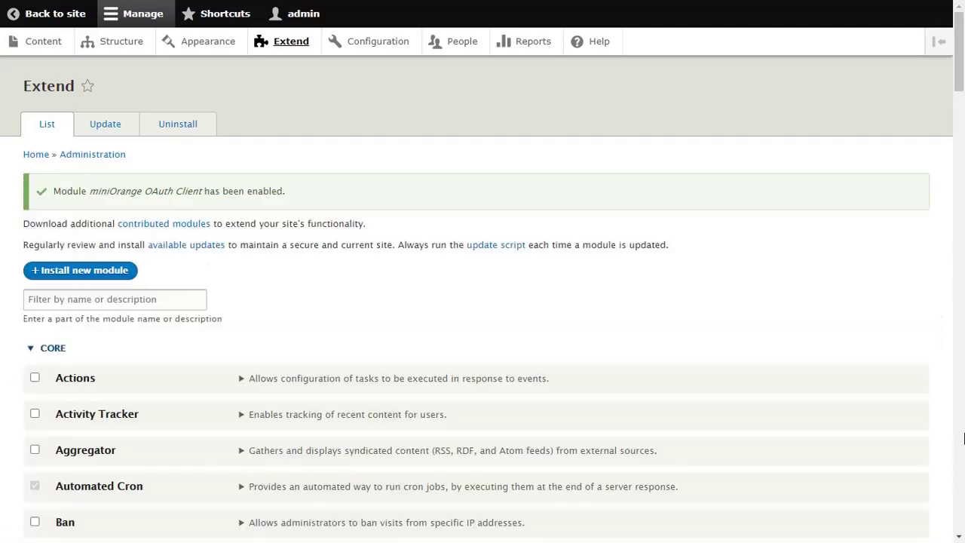
Step: In Drupal OAuth Client Configuration, select GitHub as the OAuth application
{"action": "left_click", "coordinate": [373, 41]}
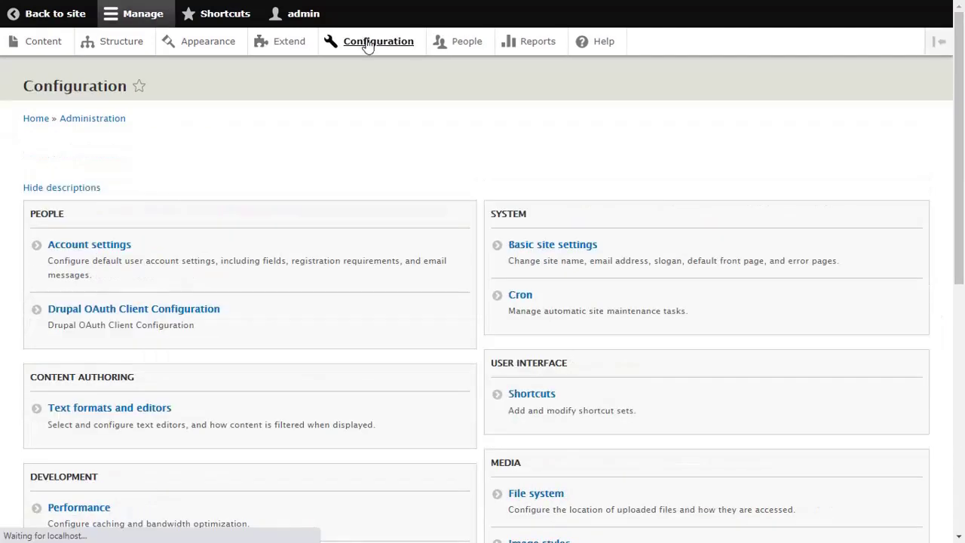
{"action": "left_click", "coordinate": [156, 310]}
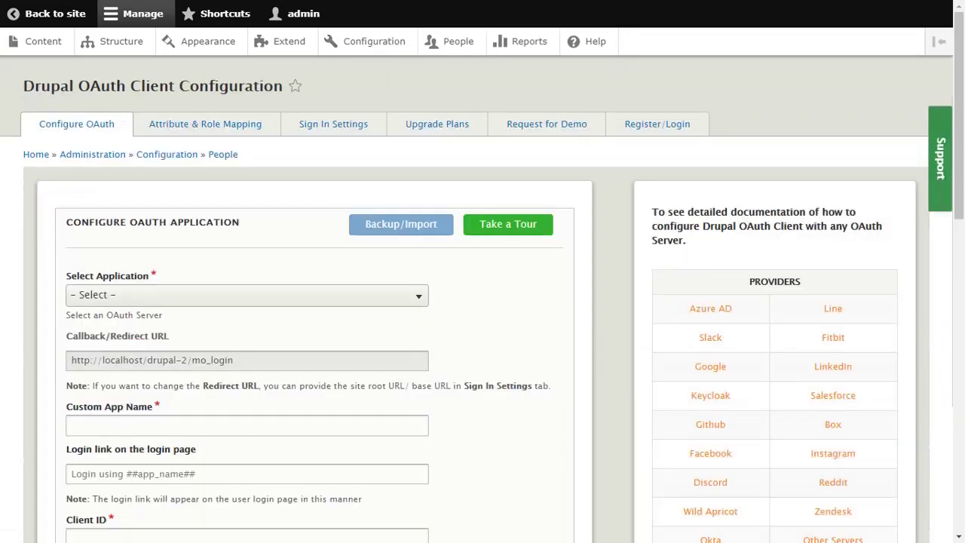
{"action": "left_click", "coordinate": [419, 298]}
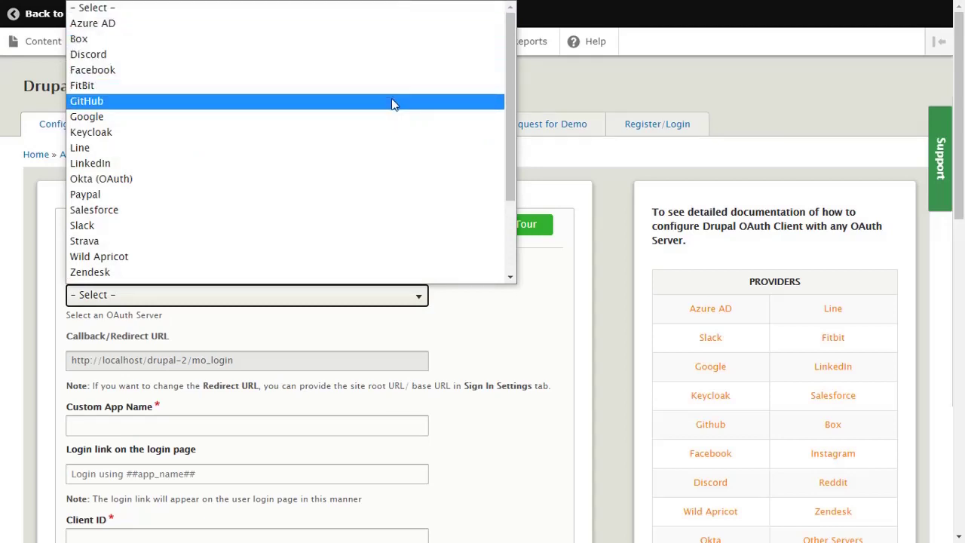
{"action": "left_click", "coordinate": [392, 104]}
Step: Name the app GitHub and set the login link to 'Login using GitHub'
{"action": "left_click", "coordinate": [77, 424]}
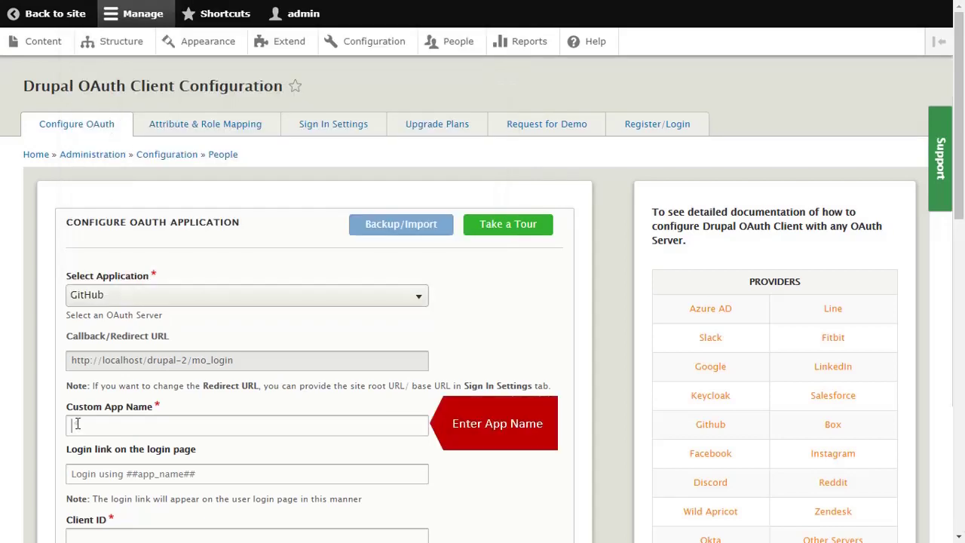
{"action": "type", "text": "GitHub"}
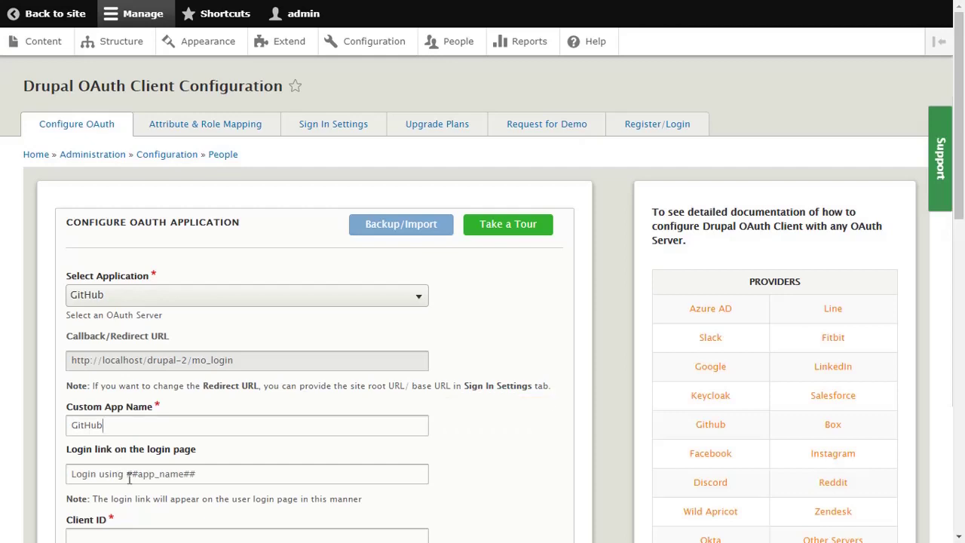
{"action": "left_click_drag", "start_coordinate": [126, 475], "coordinate": [195, 476]}
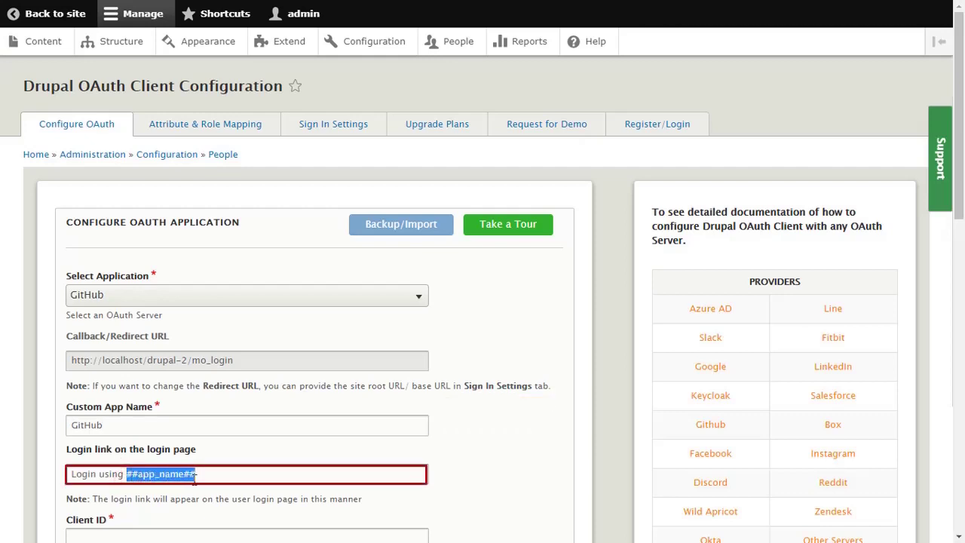
{"action": "type", "text": "GitHub"}
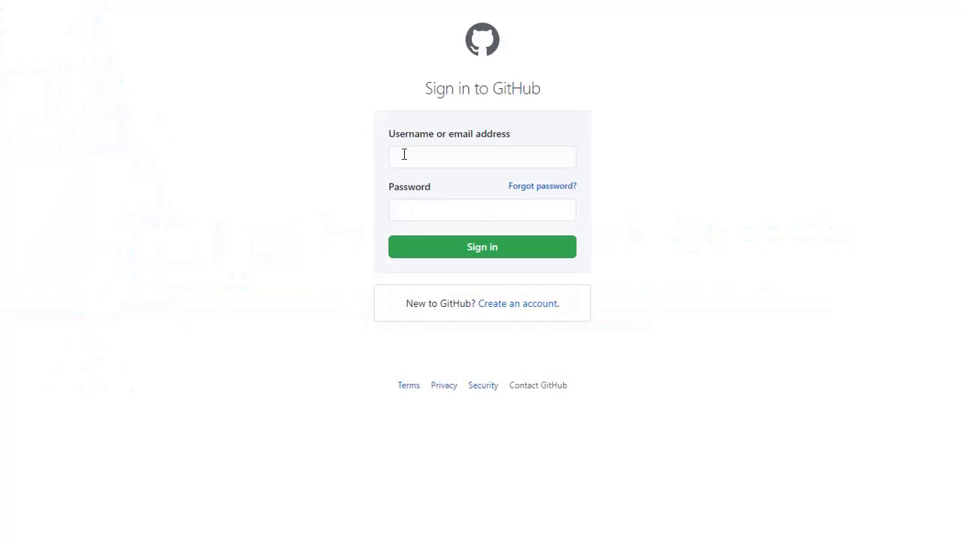
Step: Sign in to GitHub with the account's e-mail and password
{"action": "left_click", "coordinate": [403, 154]}
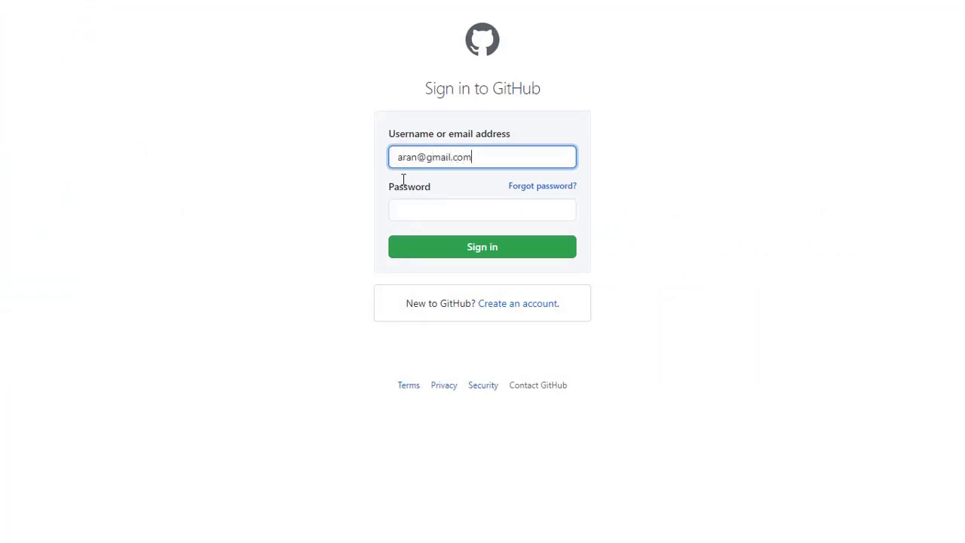
{"action": "left_click", "coordinate": [403, 207]}
{"action": "type", "text": "****"}
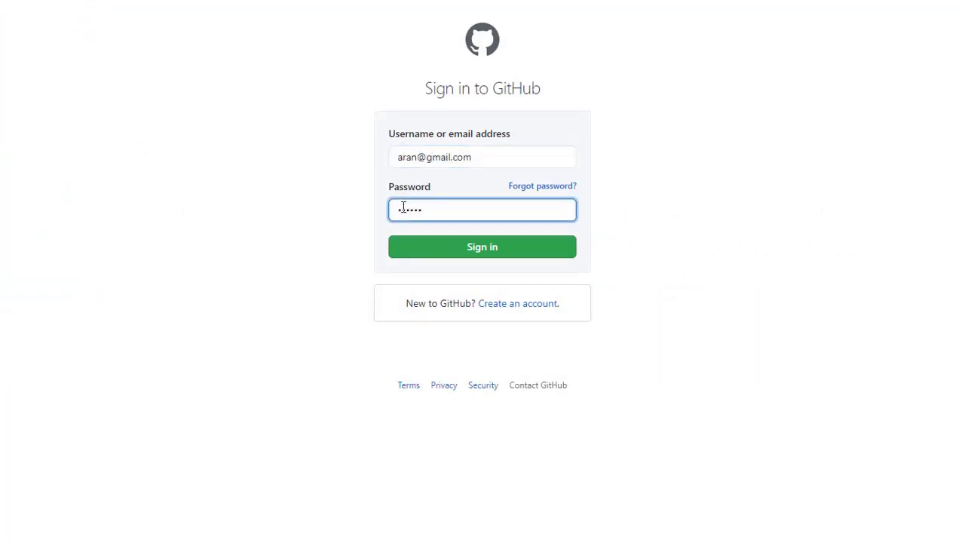
{"action": "type", "text": "*"}
{"action": "left_click", "coordinate": [486, 254]}
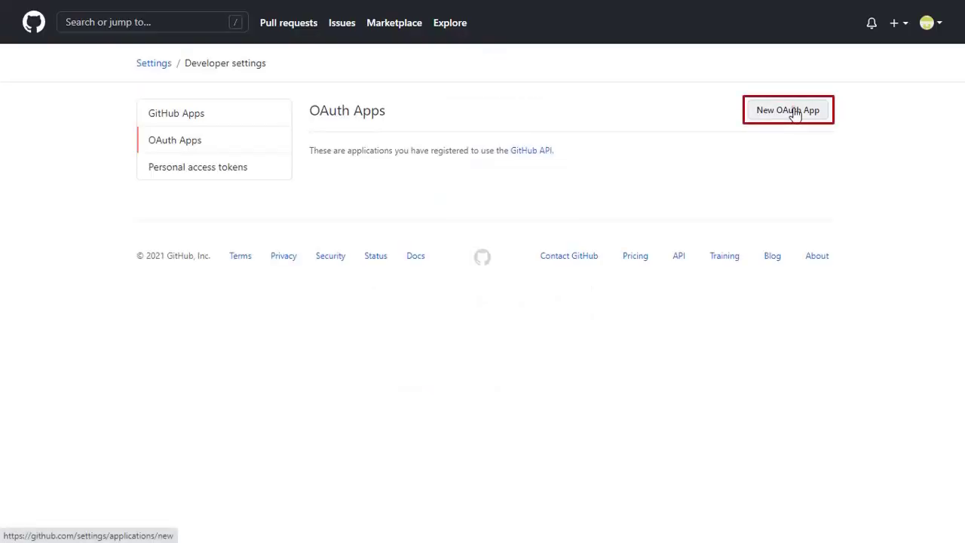
Step: Start a new OAuth App with Drupal's redirect URL as its Homepage URL
{"action": "left_click", "coordinate": [794, 112]}
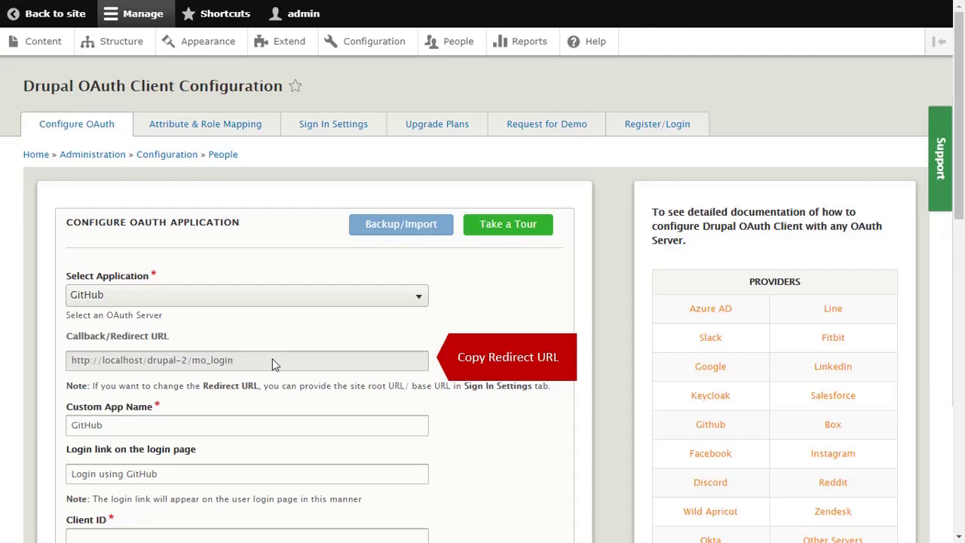
{"action": "left_click_drag", "start_coordinate": [237, 360], "coordinate": [66, 363]}
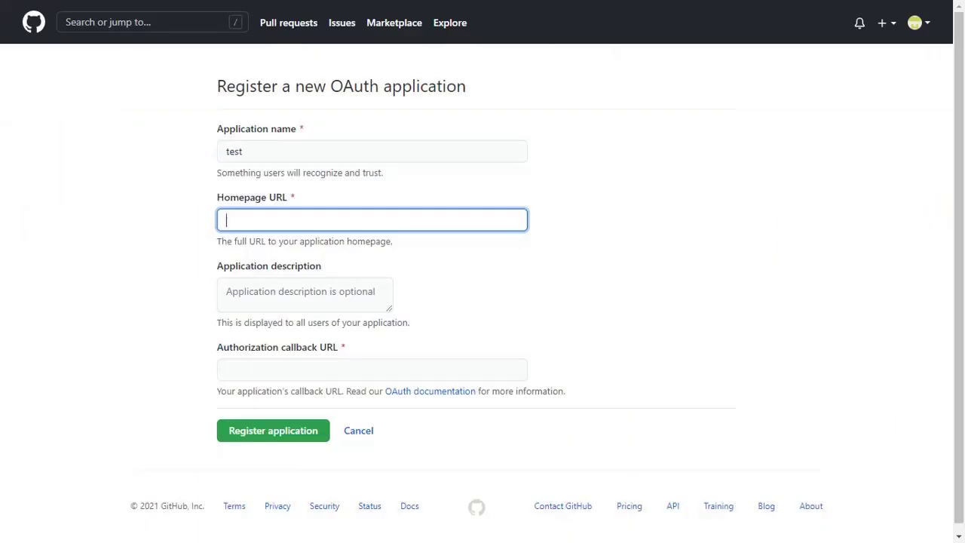
{"action": "type", "text": "http://localhost/drupal-2/mo_login"}
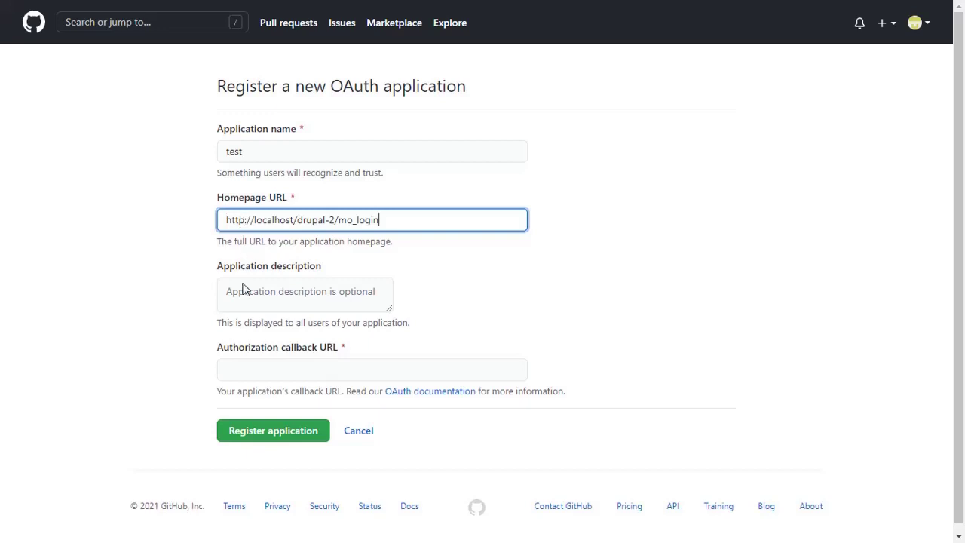
Step: Set the Drupal redirect URL as Authorization callback URL and register the application
{"action": "left_click", "coordinate": [244, 371]}
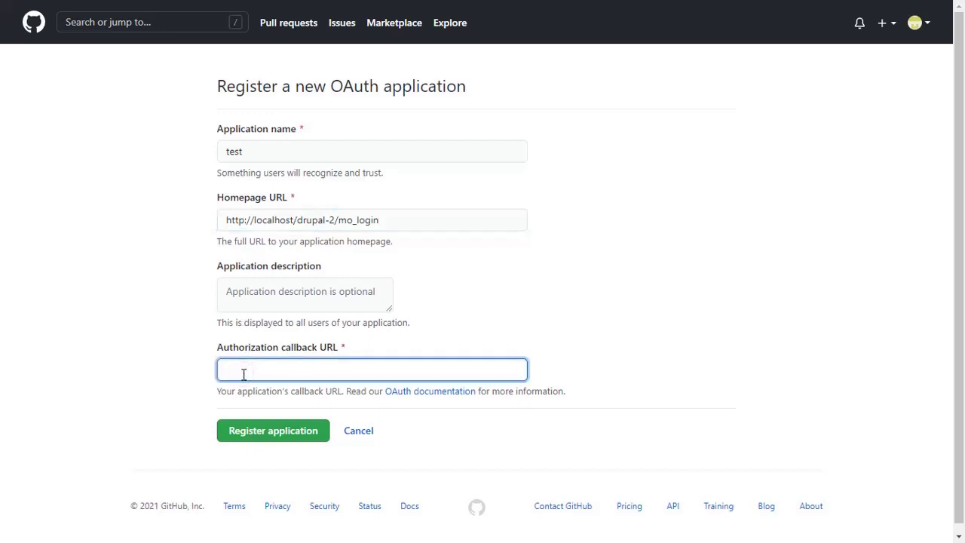
{"action": "type", "text": "http://localhost/drupal-2/mo_login"}
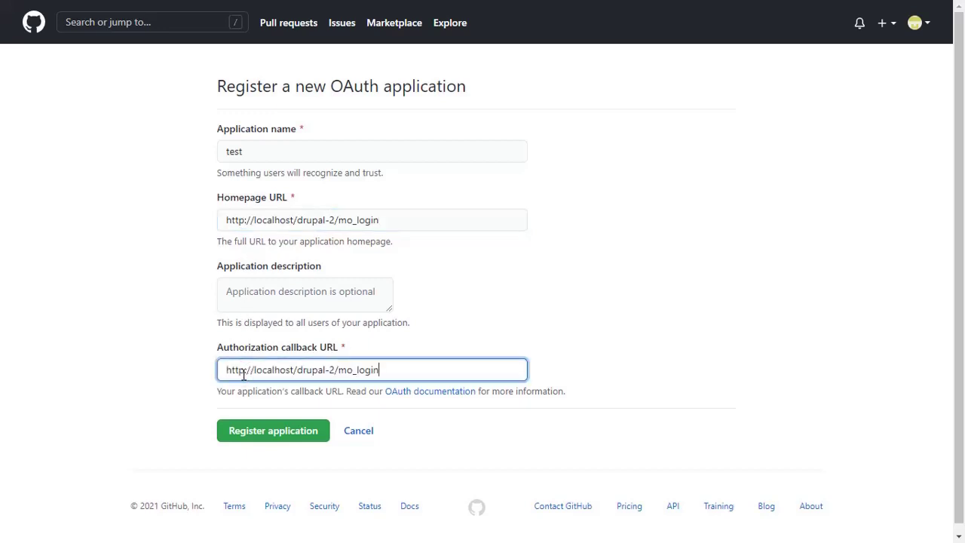
{"action": "left_click", "coordinate": [254, 435]}
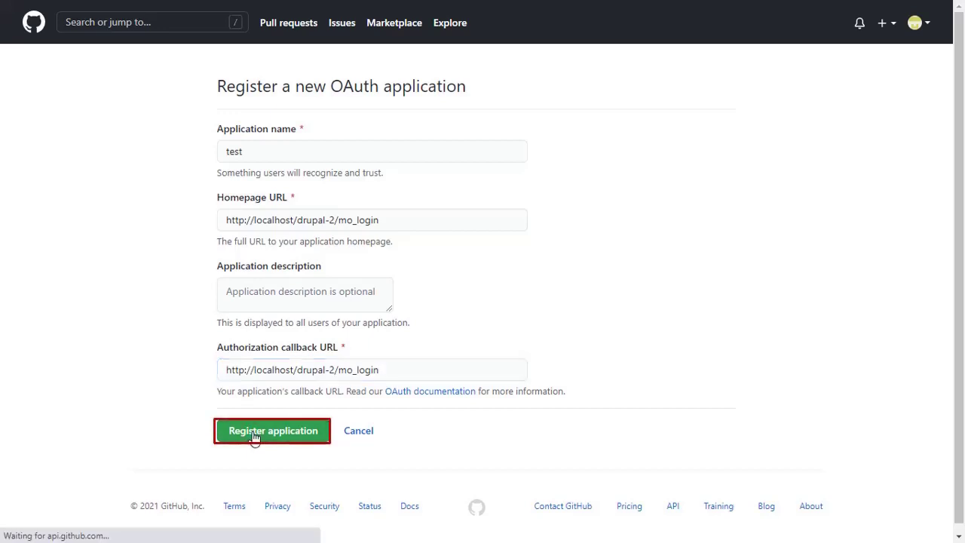
Step: Copy the app's Client ID into Drupal's Client ID field
{"action": "left_click_drag", "start_coordinate": [427, 380], "coordinate": [309, 381]}
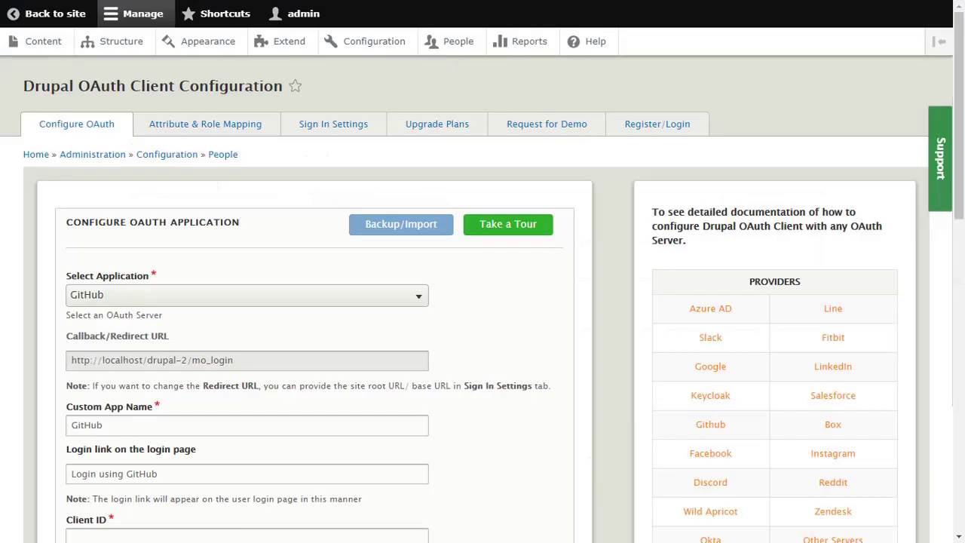
{"action": "scroll", "coordinate": [291, 452], "scroll_direction": "down", "scroll_amount": 2}
{"action": "left_click", "coordinate": [179, 400]}
{"action": "key", "text": "ctrl+v"}
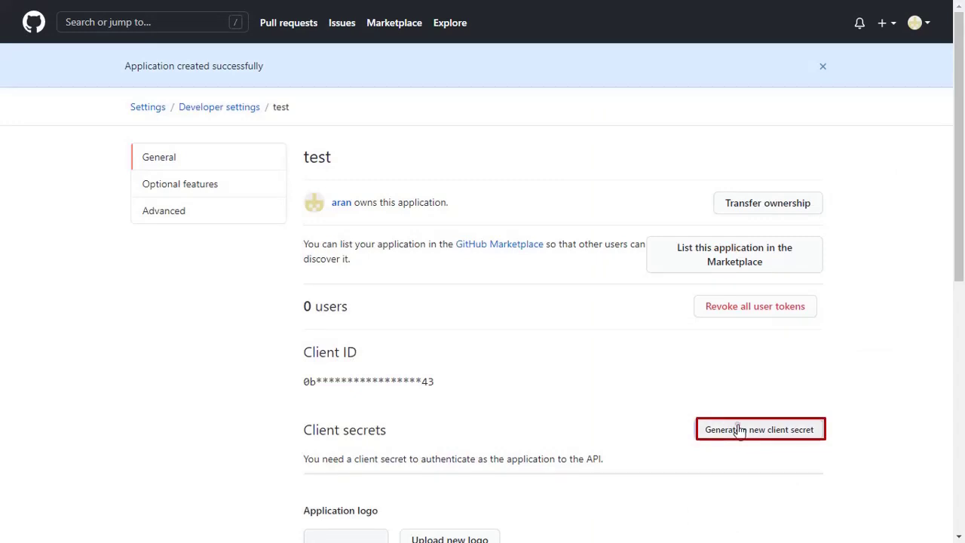
Step: Generate a new client secret for the test app and copy it
{"action": "left_click", "coordinate": [739, 430]}
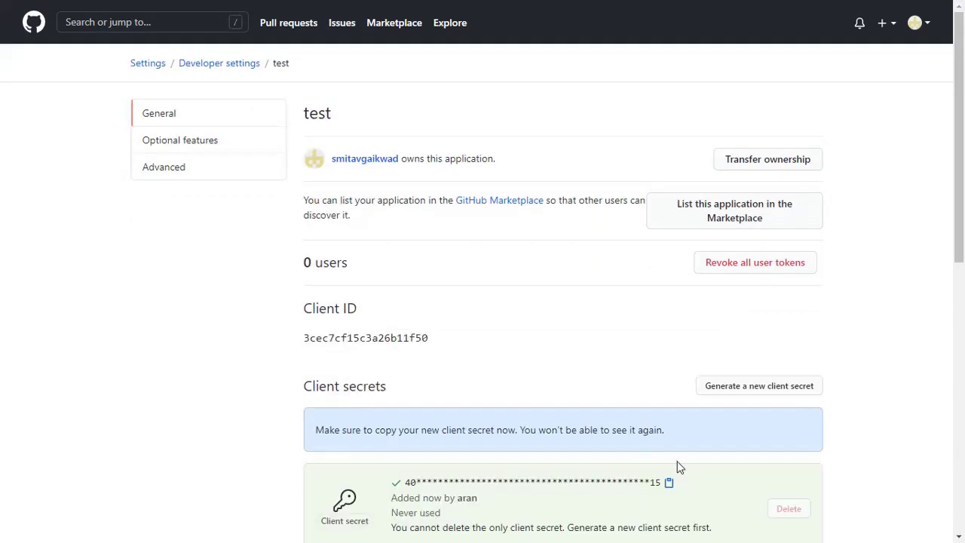
{"action": "left_click", "coordinate": [669, 483]}
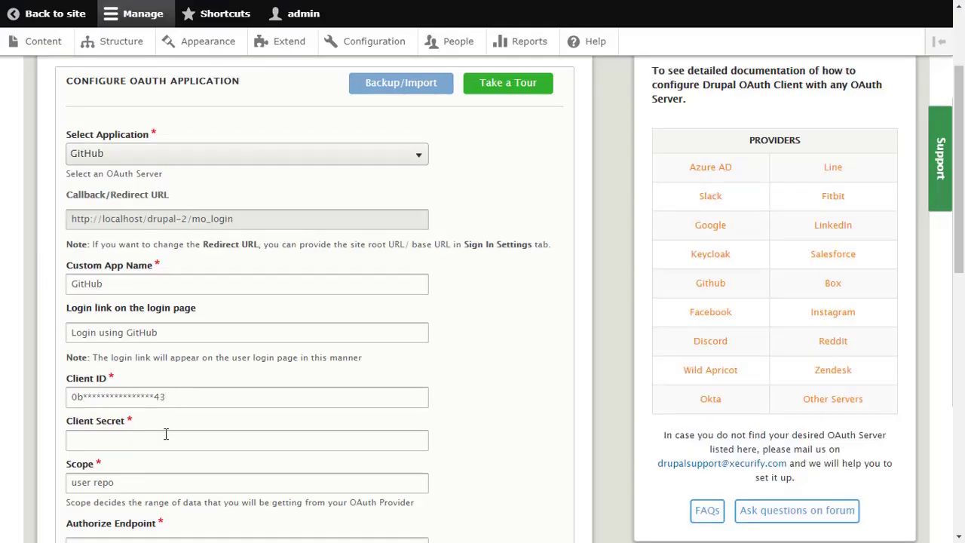
Step: Paste the GitHub secret into Drupal's Client Secret field and save the configuration
{"action": "left_click", "coordinate": [166, 433]}
{"action": "key", "text": "ctrl+v"}
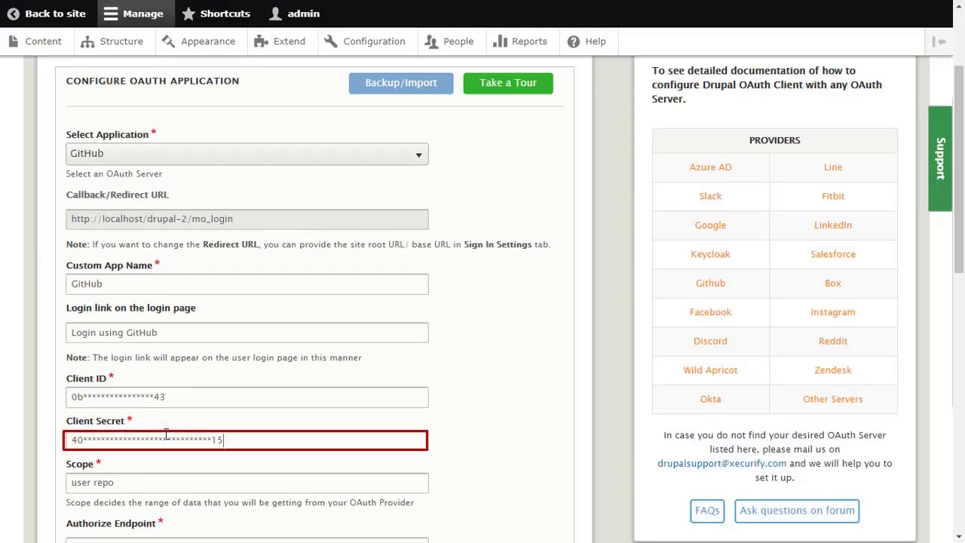
{"action": "scroll", "coordinate": [254, 437], "scroll_direction": "down", "scroll_amount": 2}
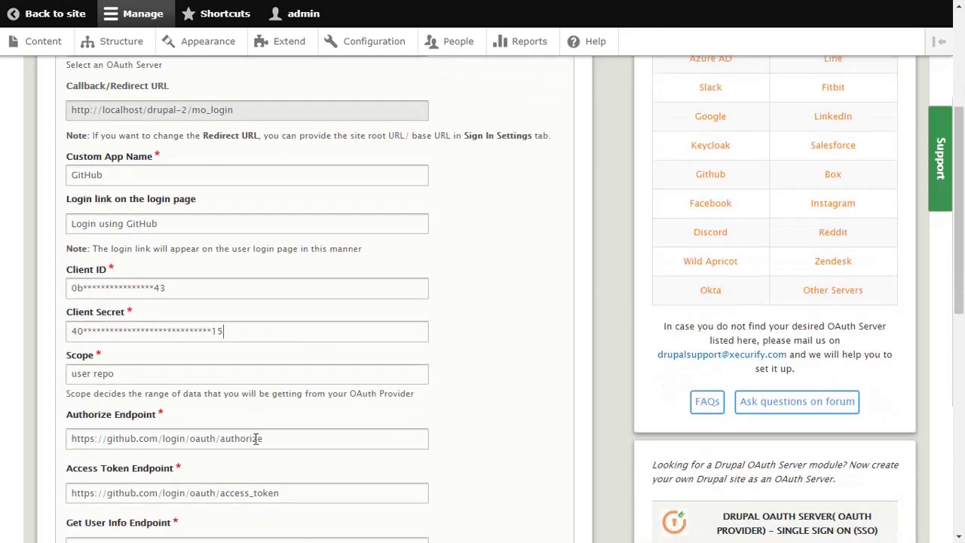
{"action": "scroll", "coordinate": [256, 438], "scroll_direction": "down", "scroll_amount": 2}
{"action": "left_click", "coordinate": [166, 519]}
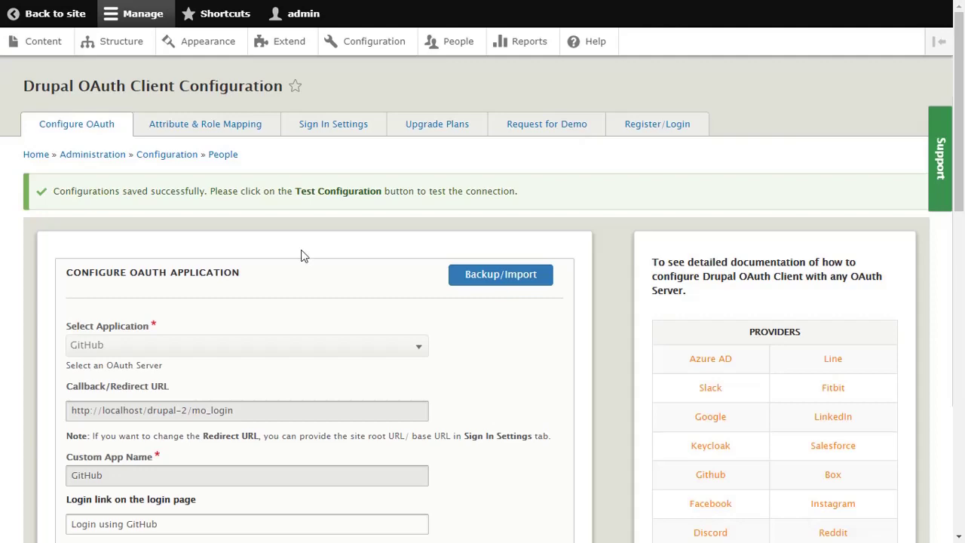
{"action": "scroll", "coordinate": [301, 256], "scroll_direction": "down", "scroll_amount": 3}
{"action": "scroll", "coordinate": [301, 249], "scroll_direction": "down", "scroll_amount": 1}
{"action": "scroll", "coordinate": [300, 249], "scroll_direction": "down", "scroll_amount": 2}
{"action": "scroll", "coordinate": [300, 249], "scroll_direction": "down", "scroll_amount": 2}
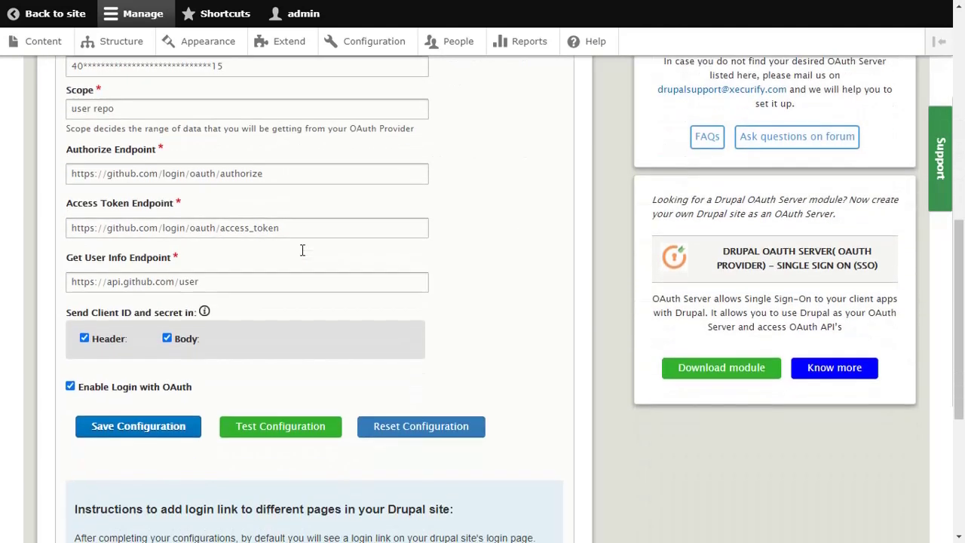
Step: Run Test Configuration, authorize the test app, and scroll through GitHub's returned attributes
{"action": "left_click", "coordinate": [280, 436]}
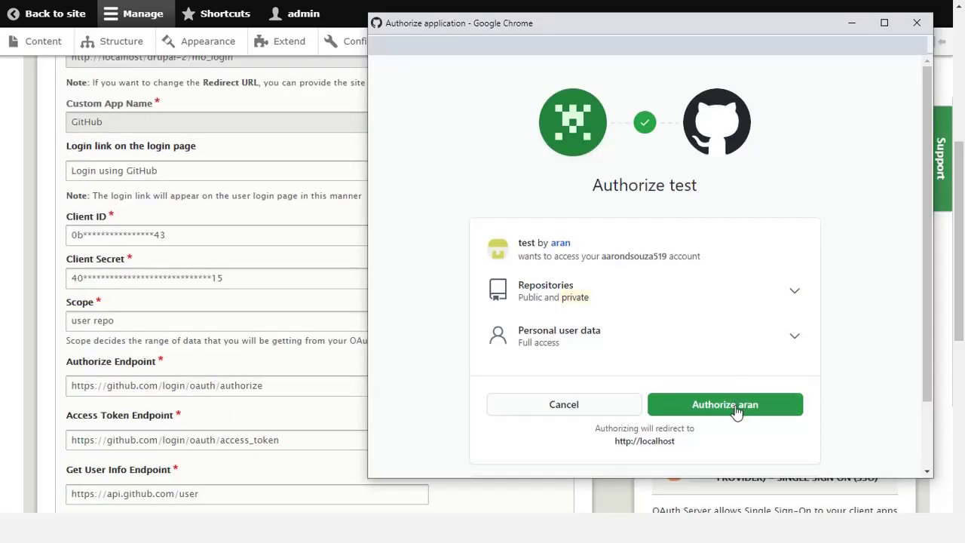
{"action": "left_click", "coordinate": [734, 409]}
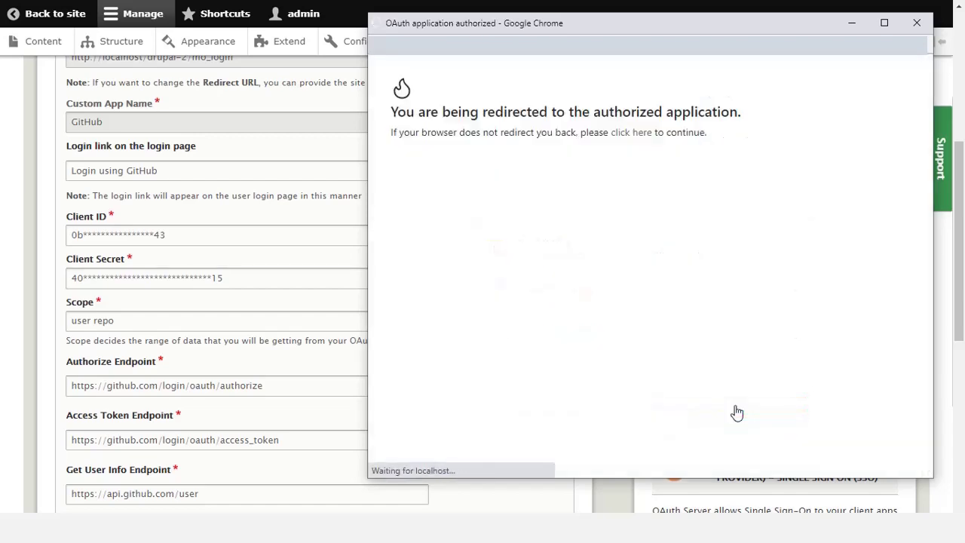
{"action": "scroll", "coordinate": [645, 238], "scroll_direction": "down", "scroll_amount": 3}
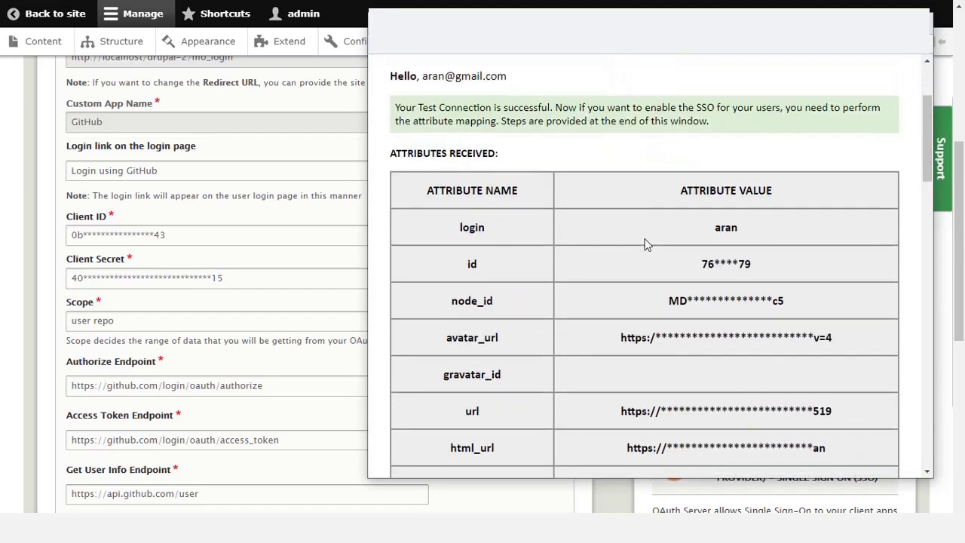
{"action": "scroll", "coordinate": [644, 241], "scroll_direction": "down", "scroll_amount": 3}
{"action": "scroll", "coordinate": [644, 244], "scroll_direction": "down", "scroll_amount": 3}
{"action": "scroll", "coordinate": [645, 243], "scroll_direction": "down", "scroll_amount": 2}
{"action": "scroll", "coordinate": [644, 244], "scroll_direction": "down", "scroll_amount": 3}
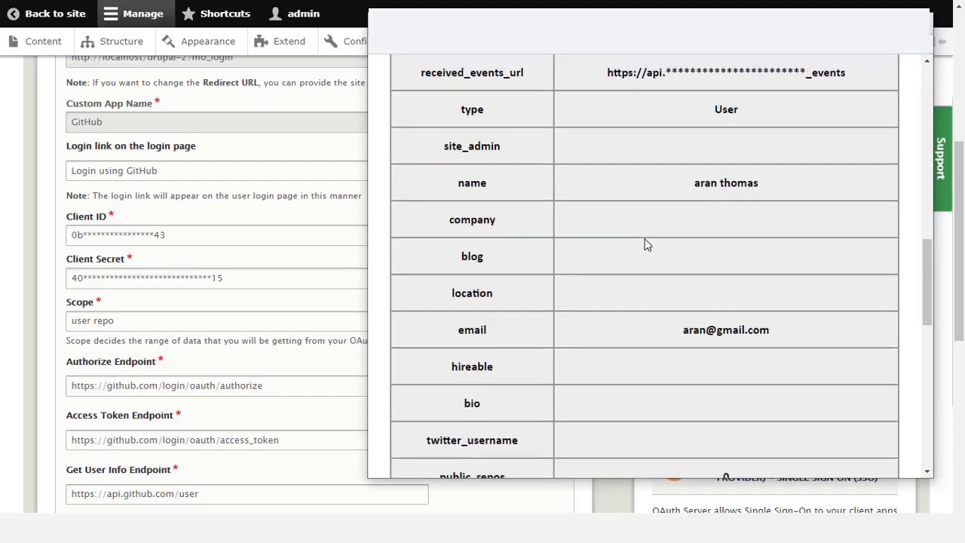
{"action": "scroll", "coordinate": [645, 244], "scroll_direction": "down", "scroll_amount": 3}
{"action": "scroll", "coordinate": [645, 243], "scroll_direction": "down", "scroll_amount": 3}
{"action": "scroll", "coordinate": [644, 244], "scroll_direction": "down", "scroll_amount": 2}
{"action": "scroll", "coordinate": [644, 244], "scroll_direction": "down", "scroll_amount": 2}
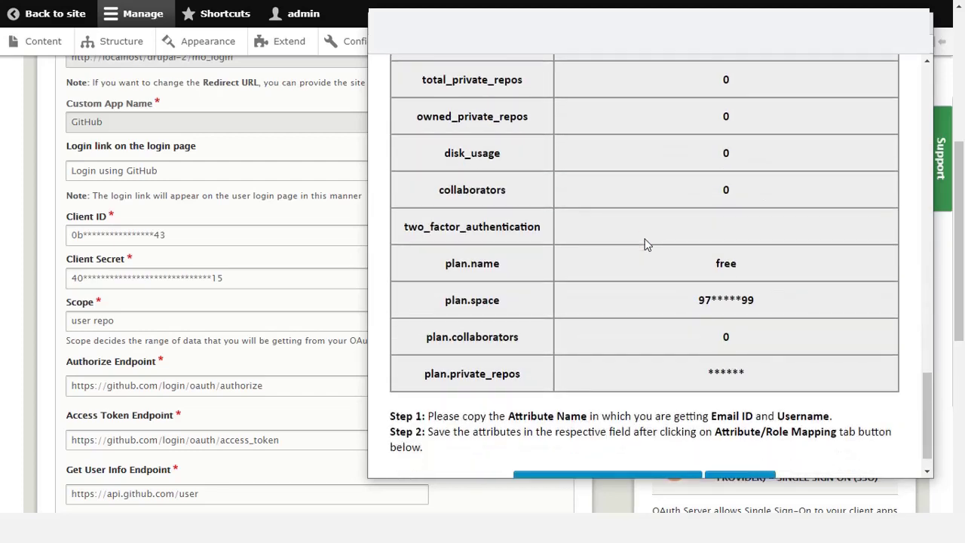
{"action": "scroll", "coordinate": [645, 243], "scroll_direction": "down", "scroll_amount": 1}
Step: Open Attribute/Role Mapping and set the Email Attribute to 'email' from the attributes table
{"action": "left_click", "coordinate": [640, 449]}
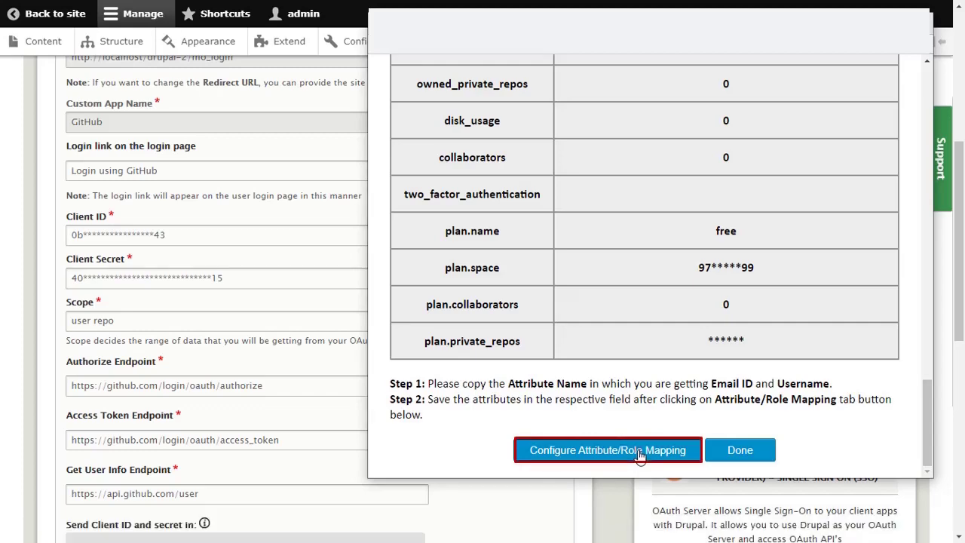
{"action": "scroll", "coordinate": [675, 344], "scroll_direction": "down", "scroll_amount": 3}
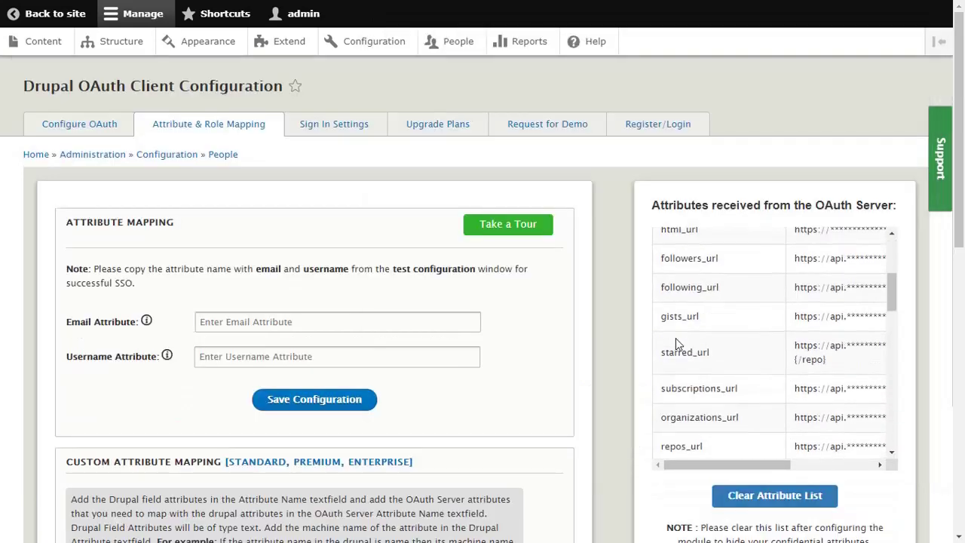
{"action": "scroll", "coordinate": [675, 344], "scroll_direction": "down", "scroll_amount": 2}
{"action": "scroll", "coordinate": [675, 338], "scroll_direction": "down", "scroll_amount": 2}
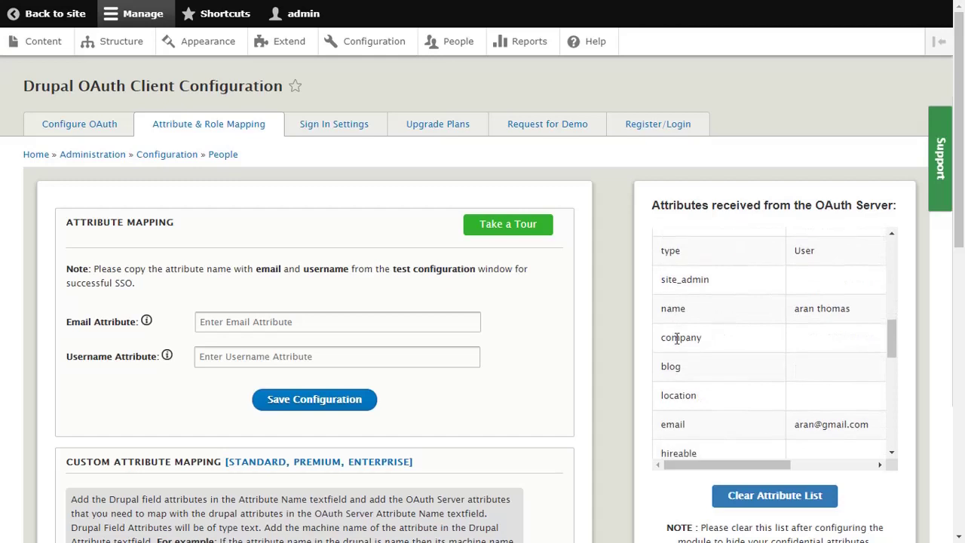
{"action": "scroll", "coordinate": [675, 338], "scroll_direction": "down", "scroll_amount": 2}
{"action": "left_click", "coordinate": [693, 285]}
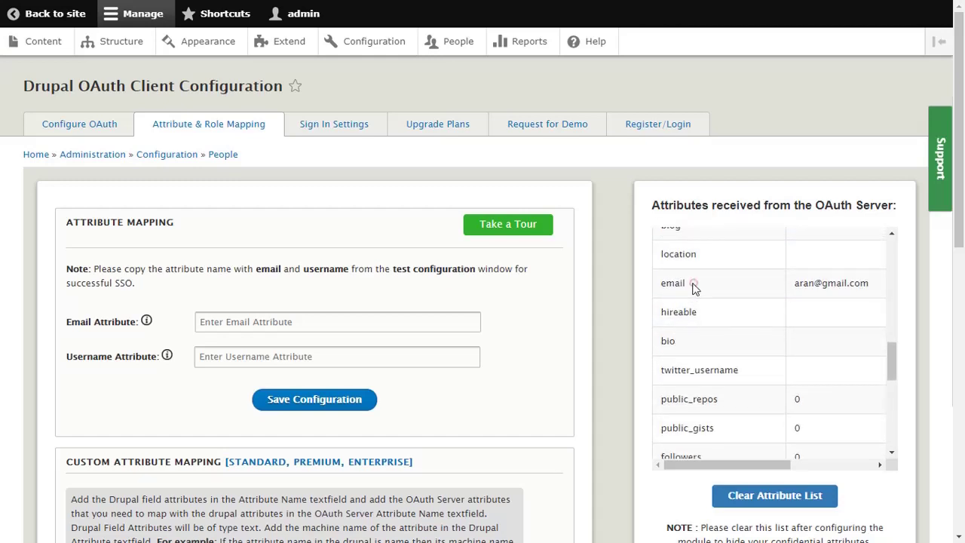
{"action": "left_click_drag", "start_coordinate": [693, 285], "coordinate": [660, 283]}
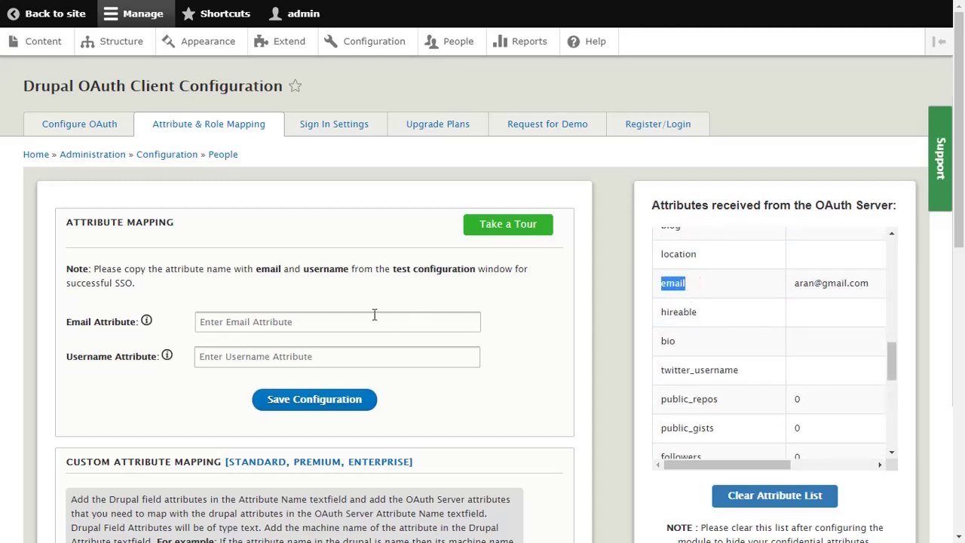
{"action": "left_click", "coordinate": [238, 321]}
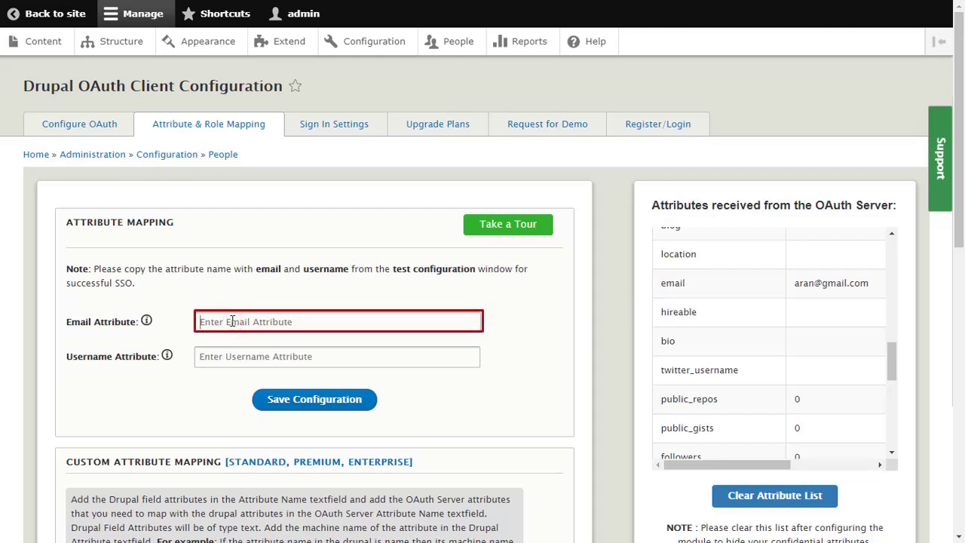
{"action": "key", "text": "ctrl+v"}
Step: Set the Username Attribute to 'login' and save the mapping configuration
{"action": "scroll", "coordinate": [769, 346], "scroll_direction": "up", "scroll_amount": 5}
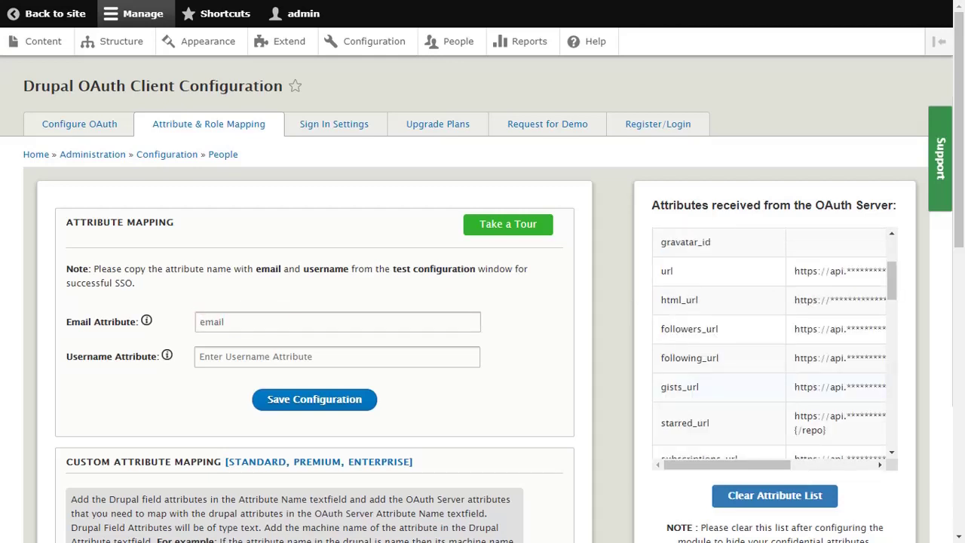
{"action": "scroll", "coordinate": [674, 383], "scroll_direction": "up", "scroll_amount": 3}
{"action": "scroll", "coordinate": [673, 383], "scroll_direction": "up", "scroll_amount": 2}
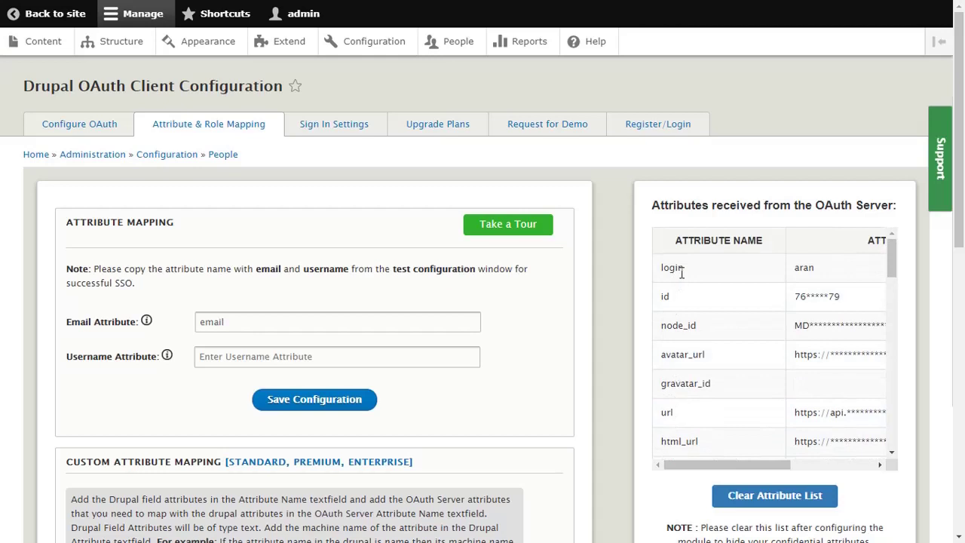
{"action": "left_click_drag", "start_coordinate": [685, 275], "coordinate": [661, 269]}
{"action": "left_click", "coordinate": [321, 359]}
{"action": "key", "text": "ctrl+v"}
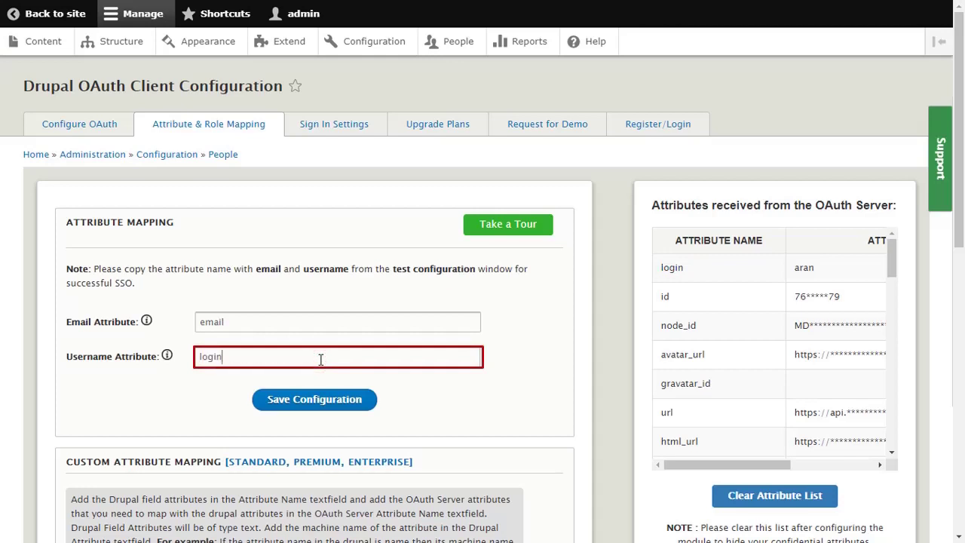
{"action": "left_click", "coordinate": [317, 401]}
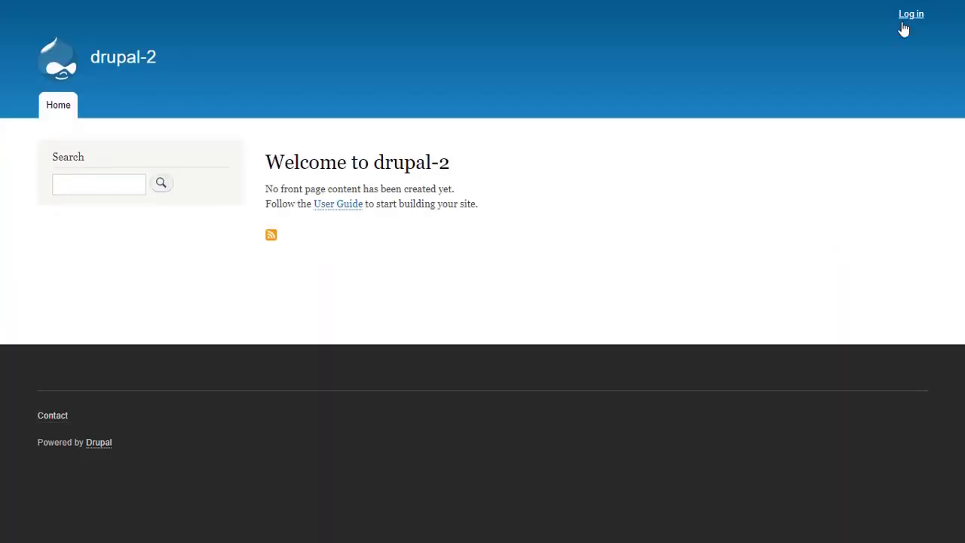
Step: Go to the site's log in page and choose 'Login using GitHub'
{"action": "left_click", "coordinate": [904, 25]}
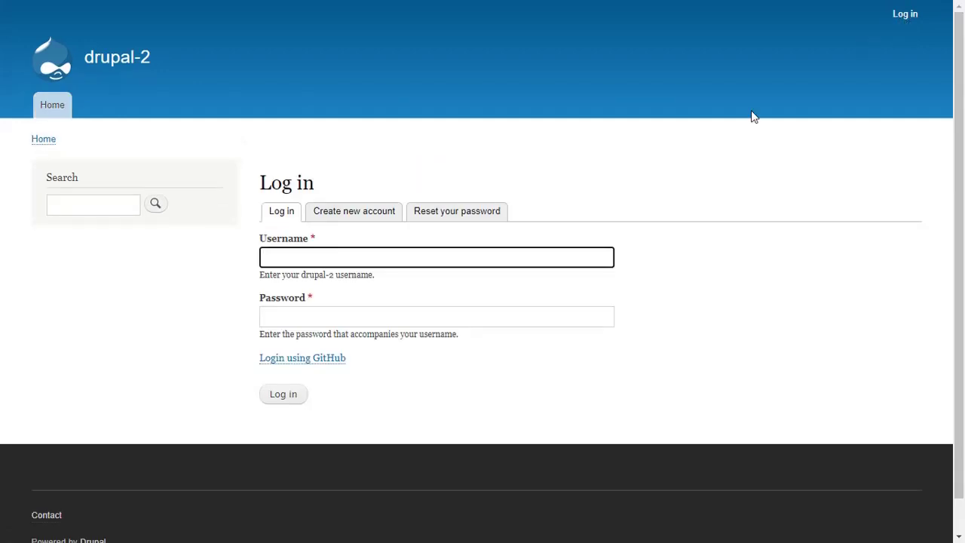
{"action": "left_click", "coordinate": [296, 362]}
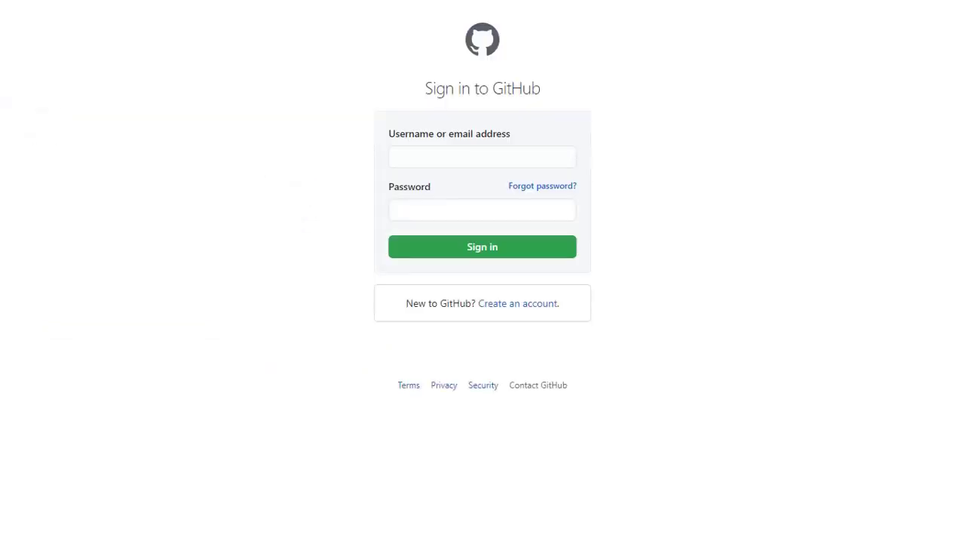
Step: Sign in to GitHub with the account's email and password
{"action": "left_click", "coordinate": [403, 153]}
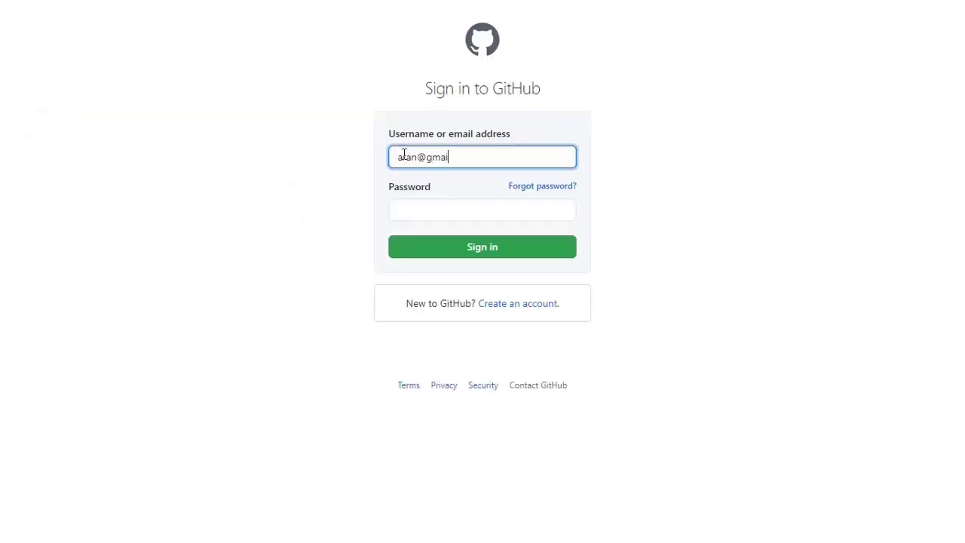
{"action": "left_click", "coordinate": [403, 206]}
{"action": "type", "text": "•"}
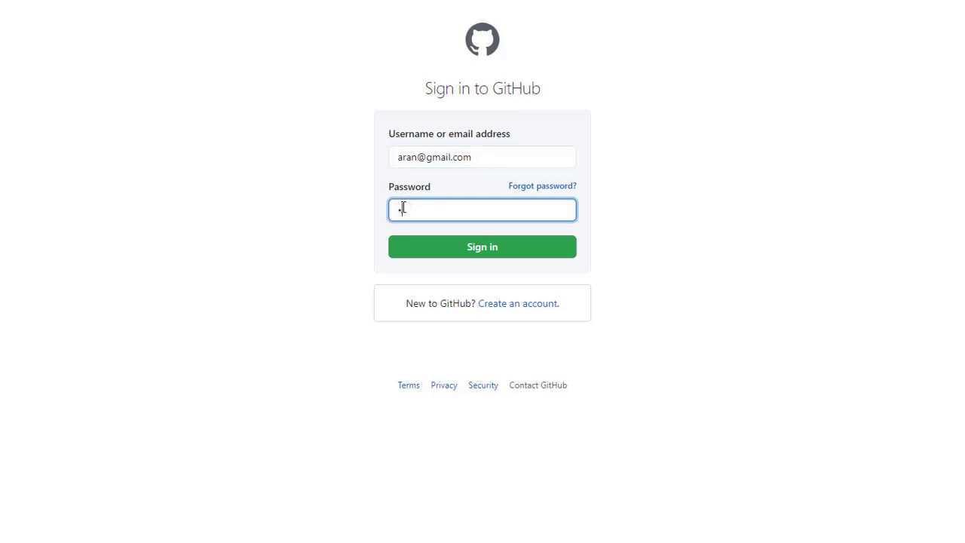
{"action": "type", "text": "••••••••"}
{"action": "left_click", "coordinate": [482, 255]}
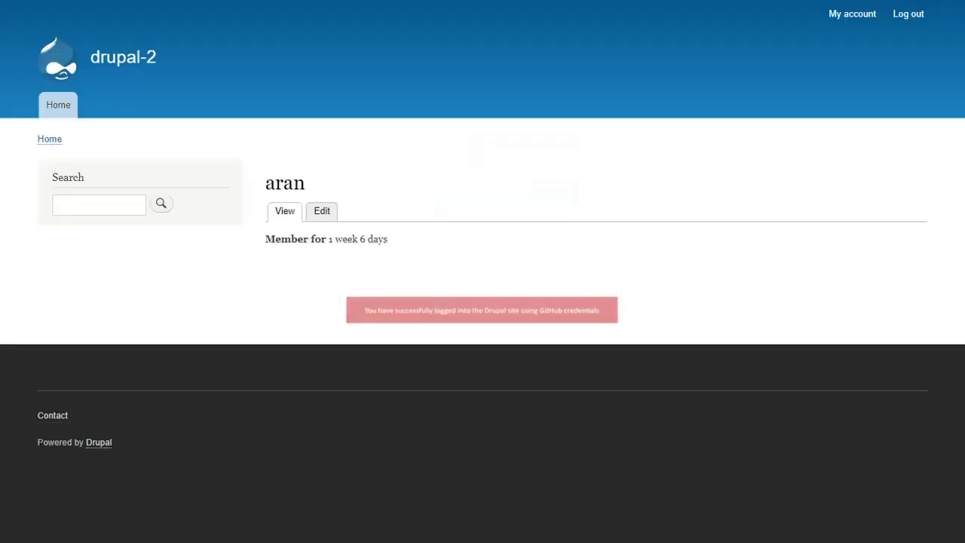